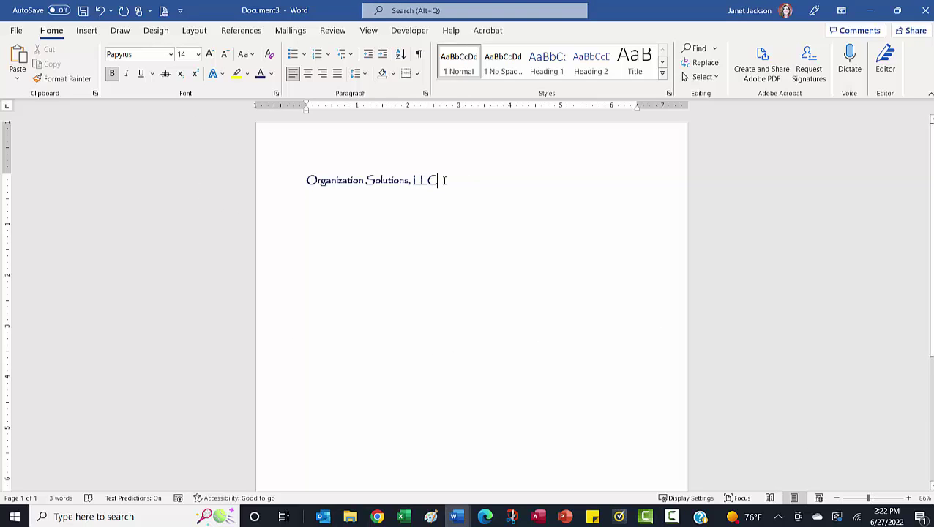
Paste the Organization Solutions, LLC heading into a new blank document, Document6.
drag(442, 180, 211, 198)
key(ctrl+c)
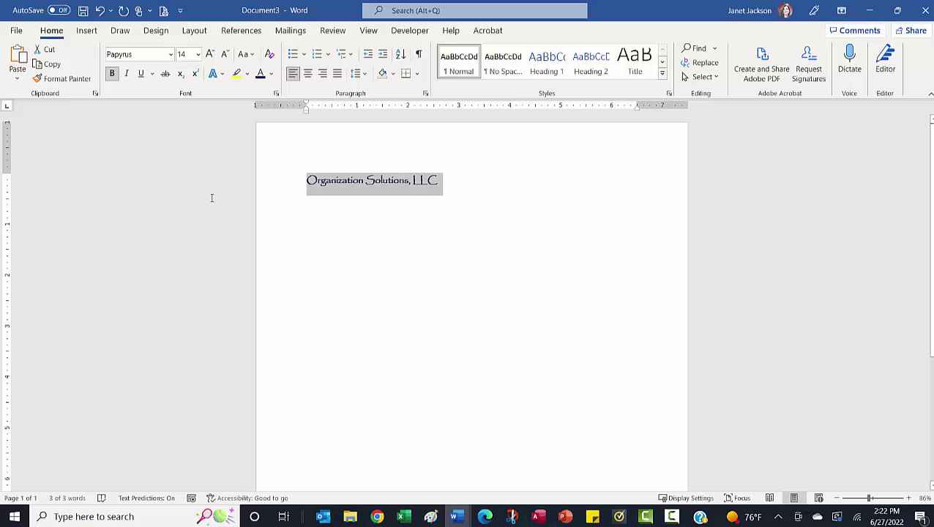
key(ctrl+n)
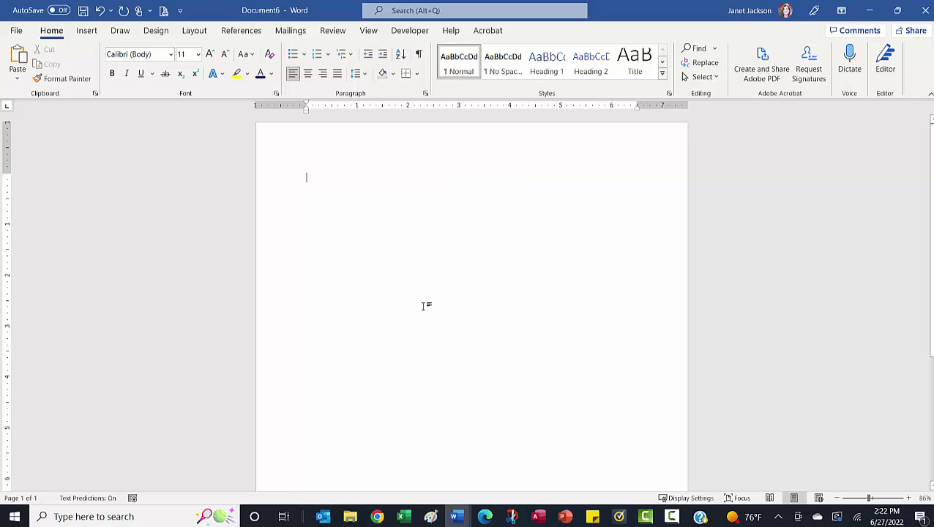
key(ctrl+v)
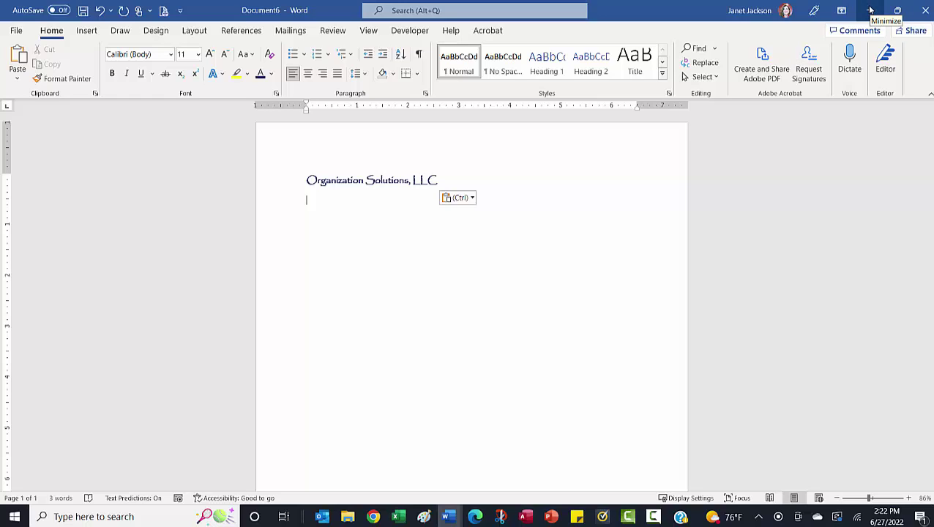
Minimize Document6, reselect the heading in Document3, and bring Document2 to the front.
click(870, 10)
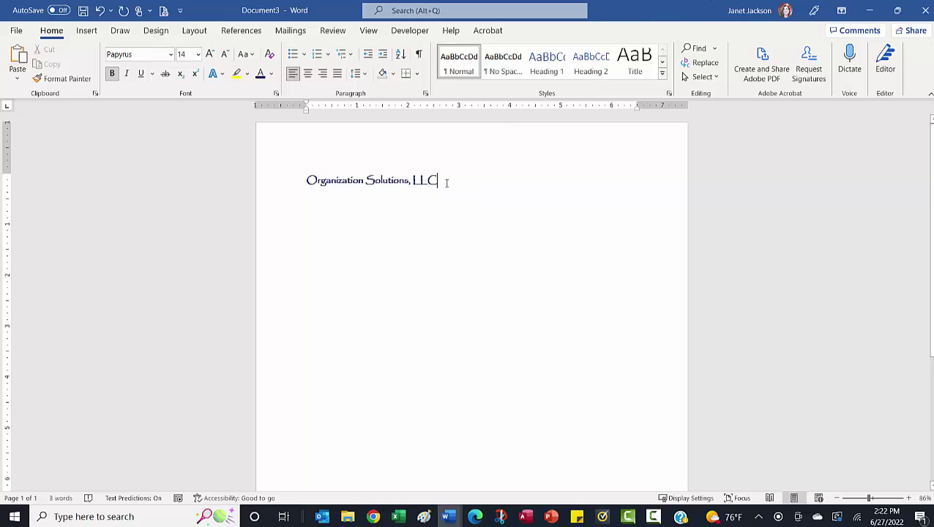
drag(447, 183, 340, 177)
key(ctrl+c)
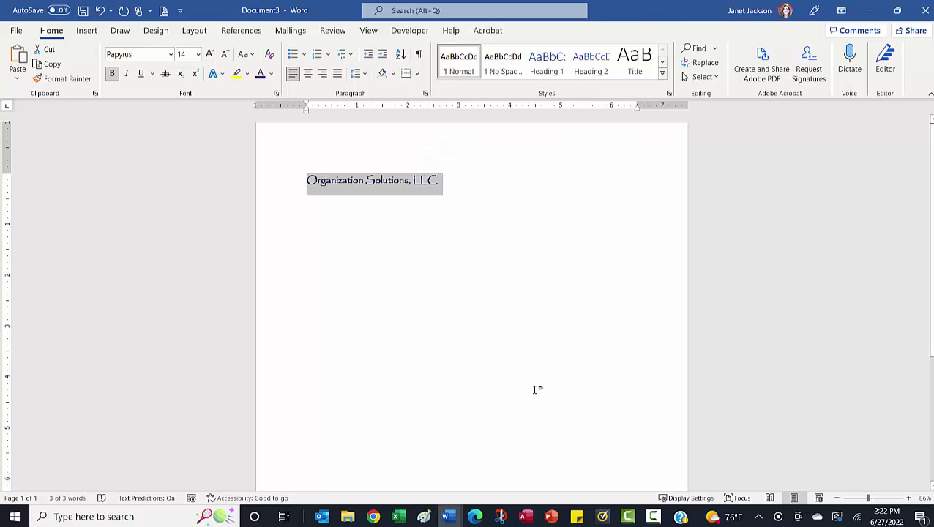
click(451, 516)
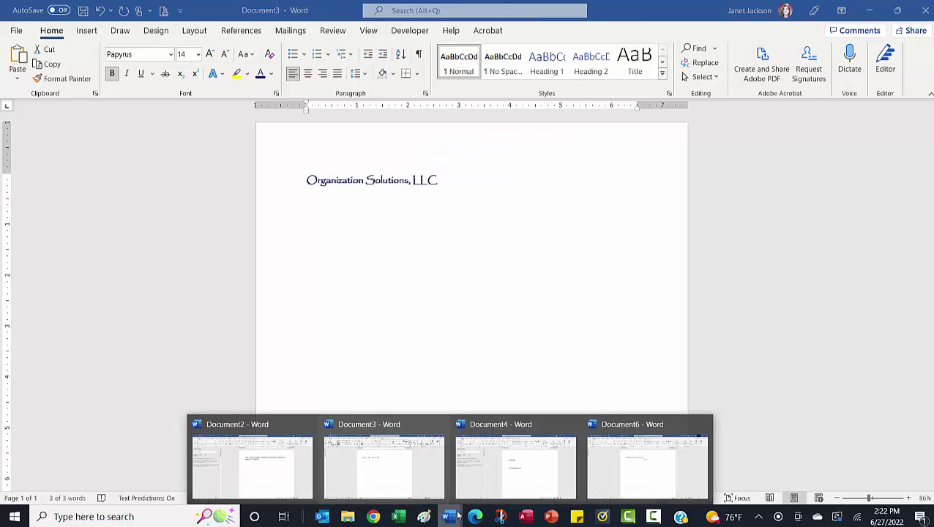
click(396, 477)
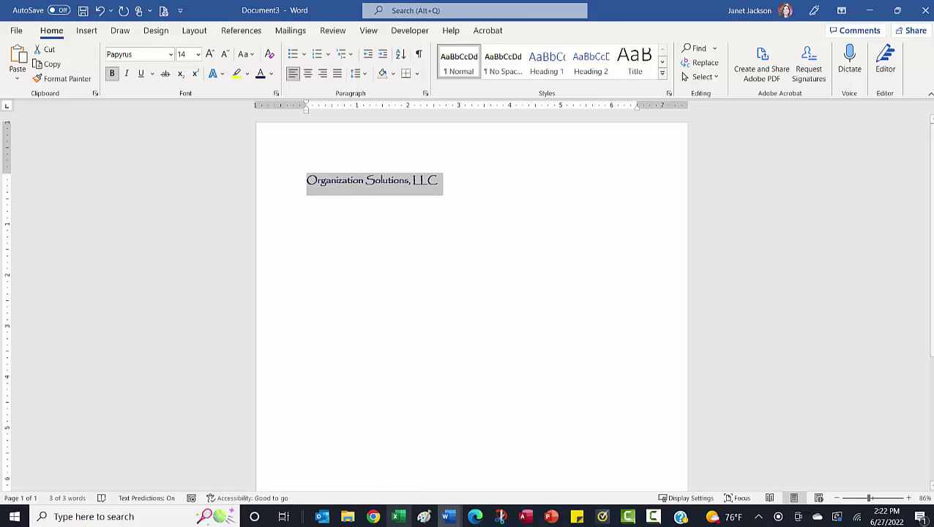
click(451, 517)
click(280, 462)
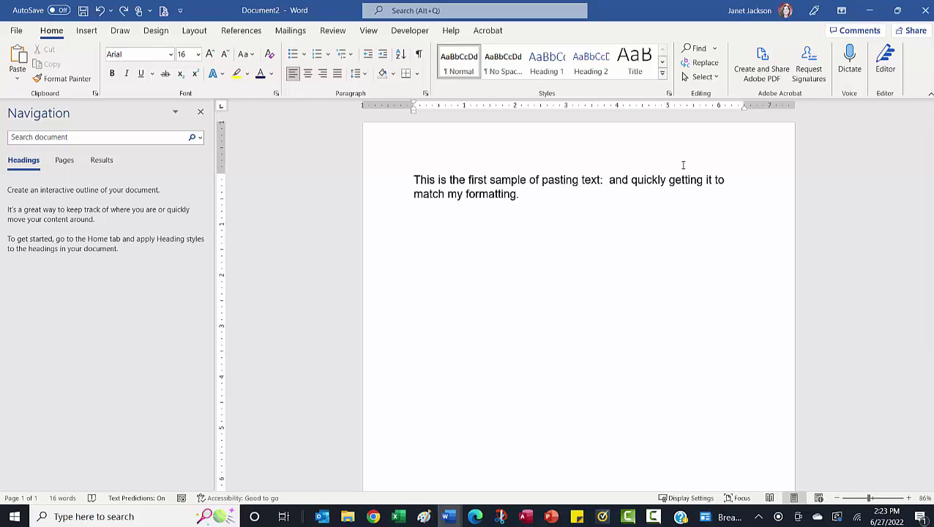
Insert Organization Solutions, LLC after 'text:' as Keep Text Only 16-pt Arial, then move to Excel.
key(ctrl+v)
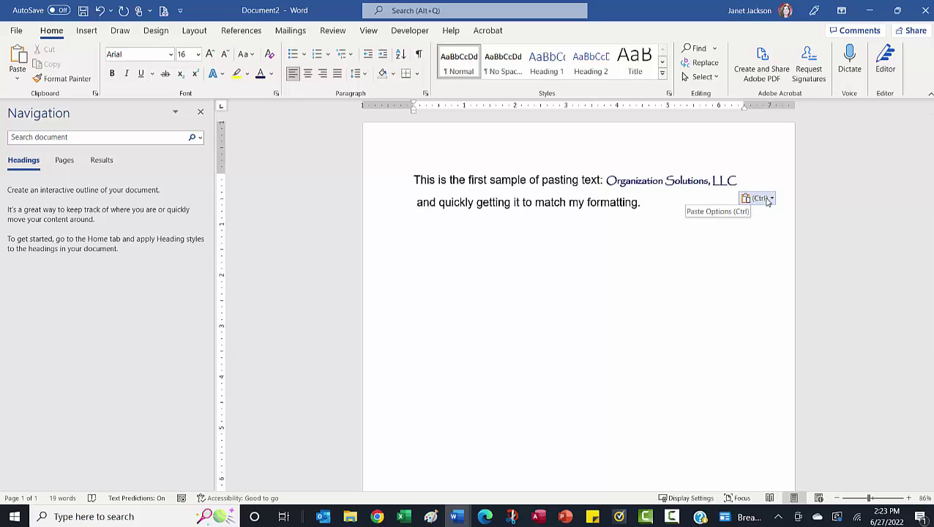
click(771, 200)
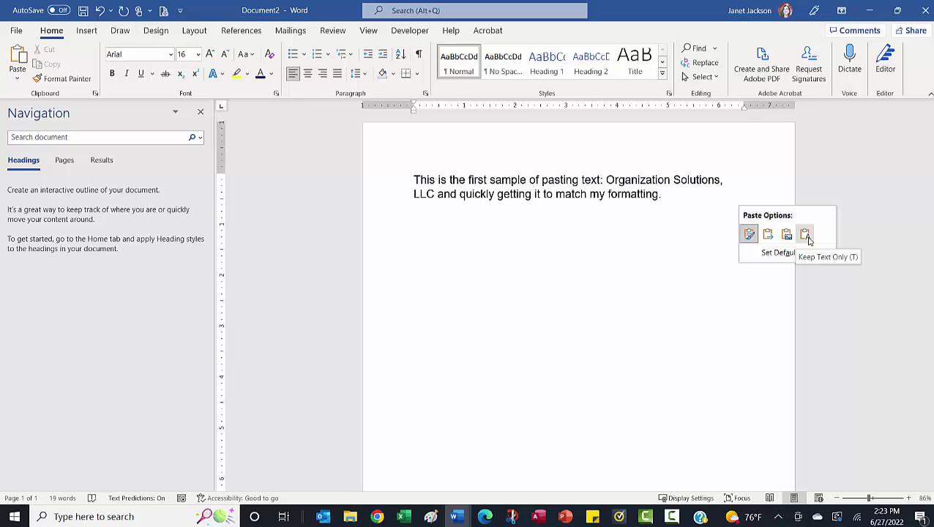
click(805, 234)
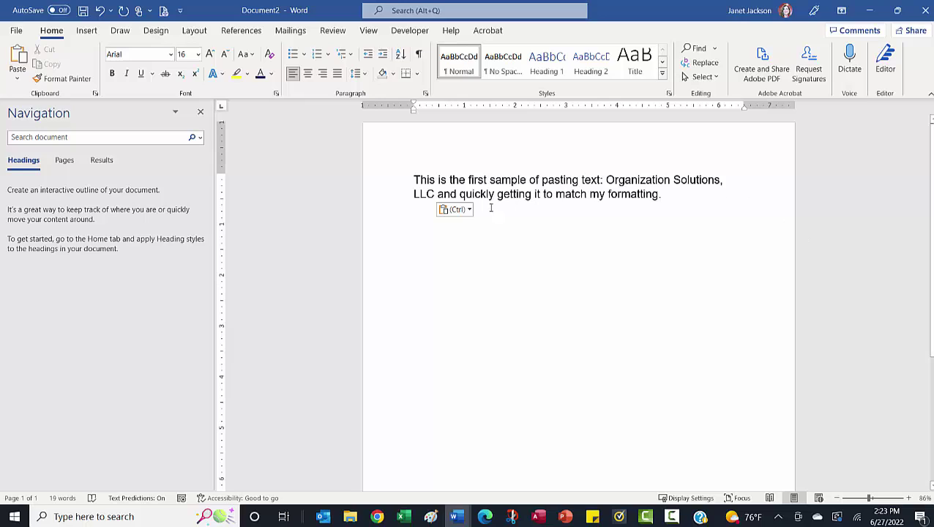
click(460, 209)
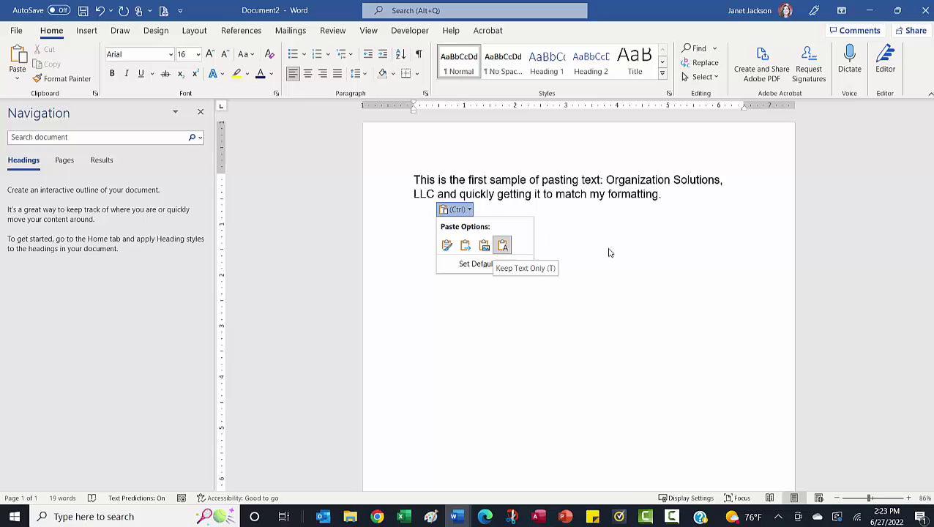
click(401, 516)
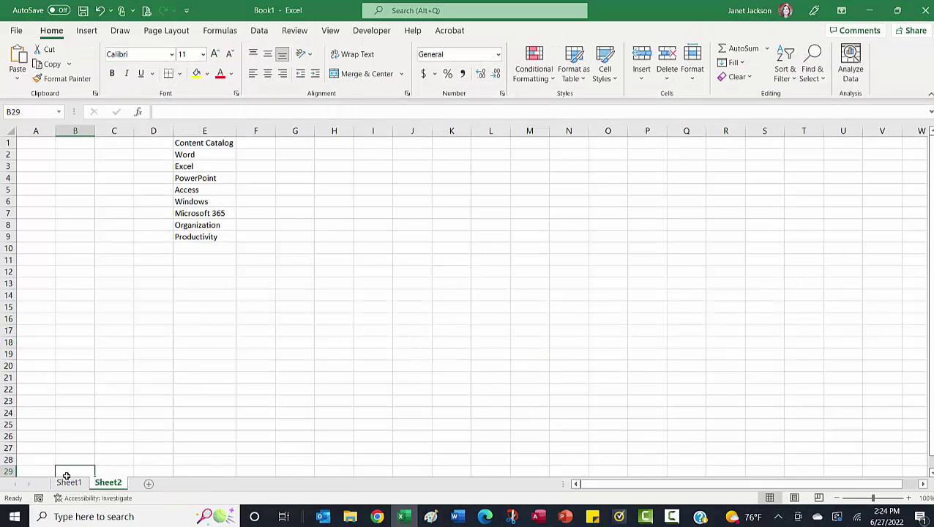
Paste Organization Solutions, LLC into Sheet1 cell F3 using Match Destination Formatting (Calibri 11).
click(69, 483)
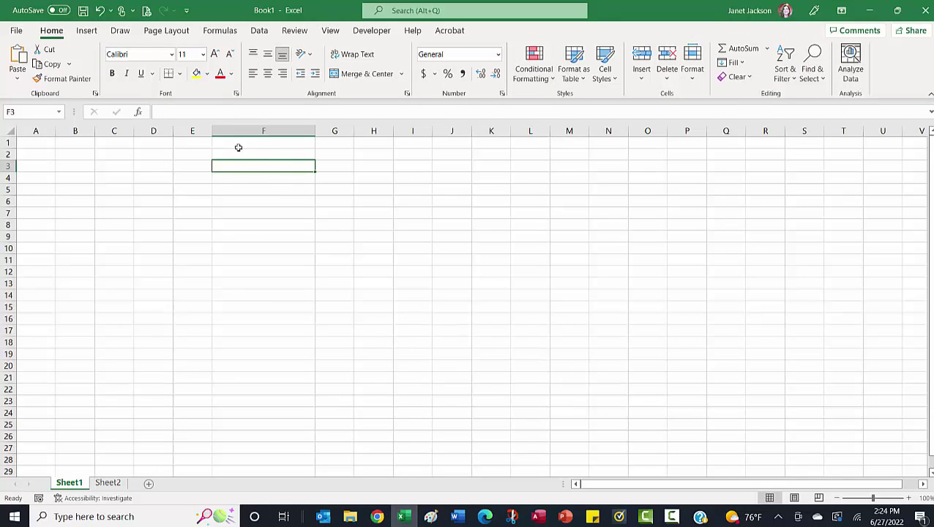
click(20, 55)
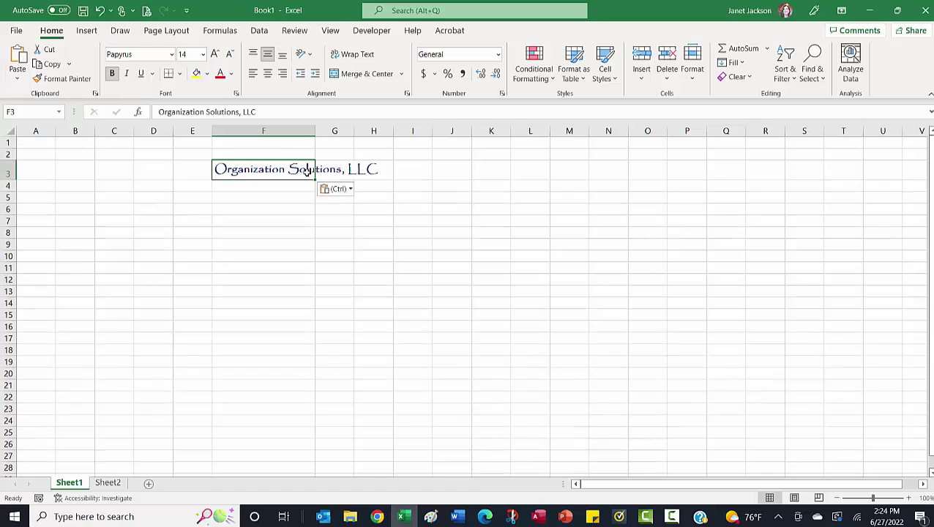
click(351, 190)
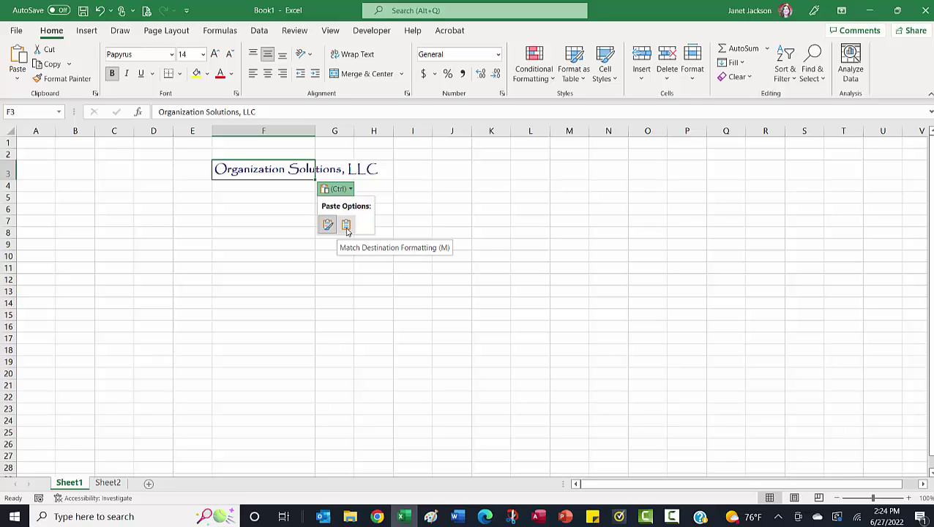
click(347, 227)
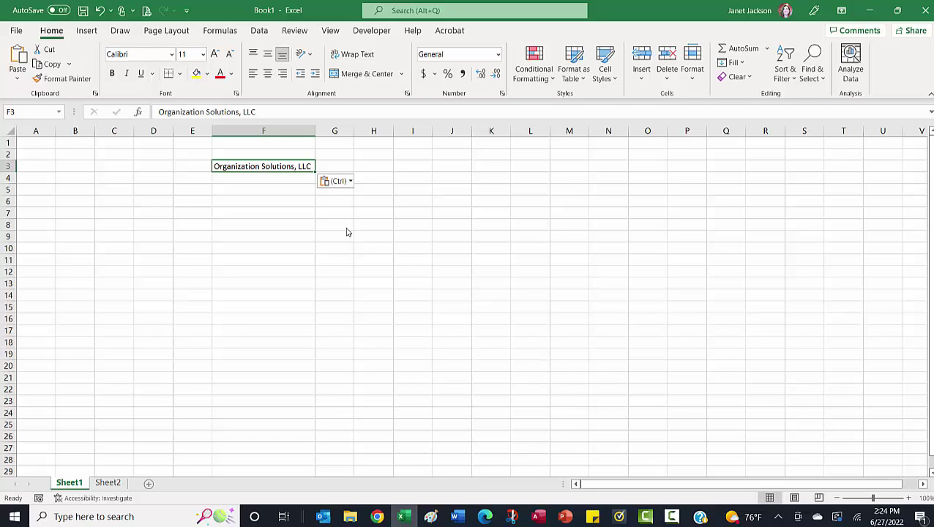
Copy the eight Content Catalog entries in E2:E9 on Sheet2.
click(116, 484)
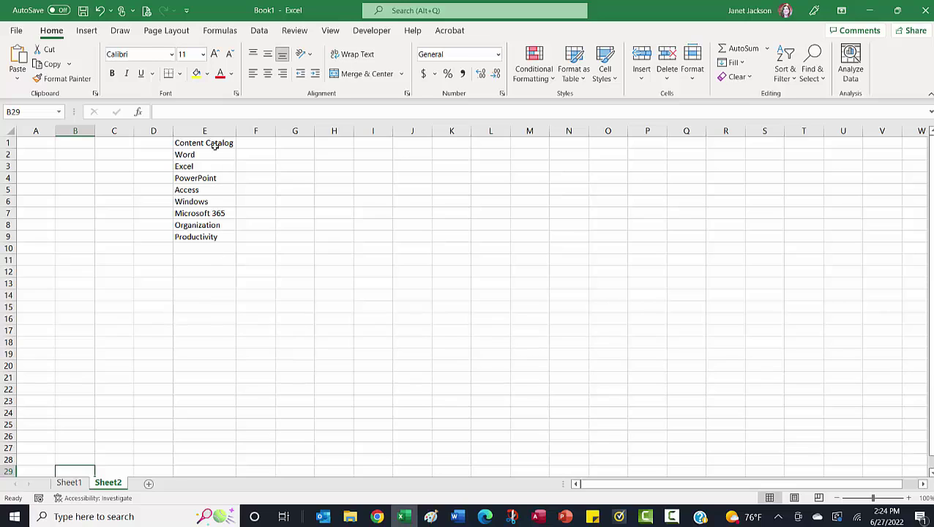
drag(222, 153, 217, 233)
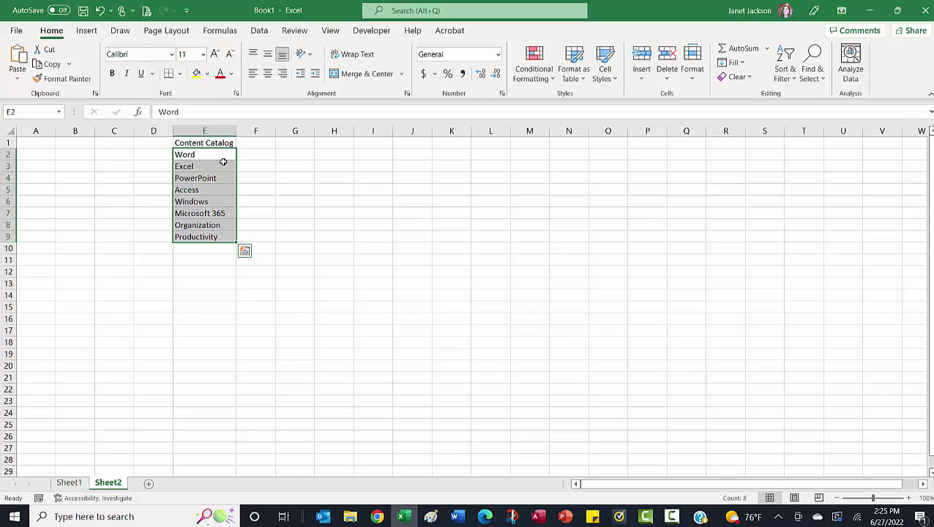
click(51, 64)
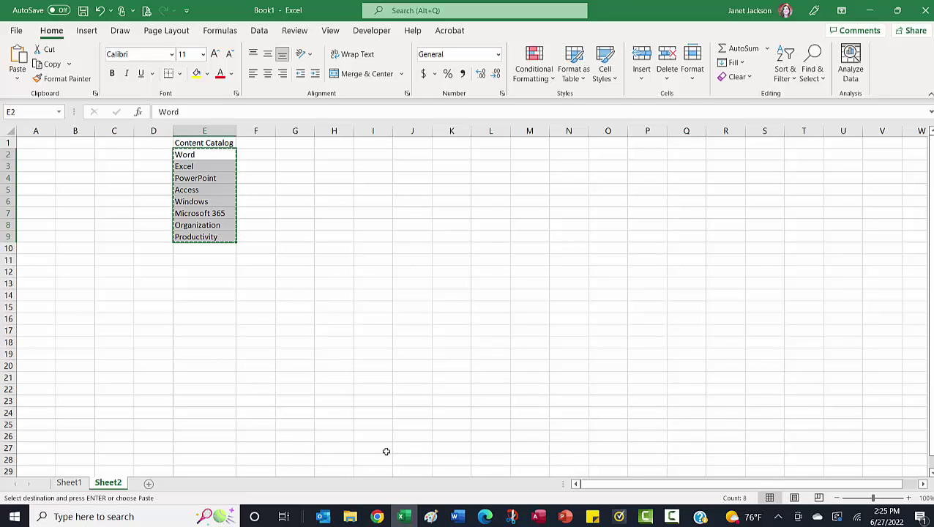
In Document4, start a new line right below the Content Catalog heading.
mouse_move(457, 518)
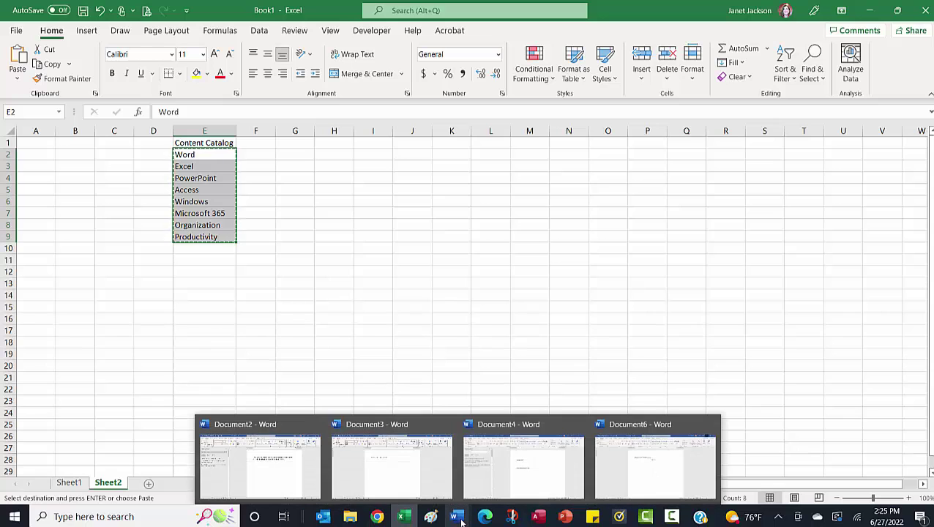
click(519, 485)
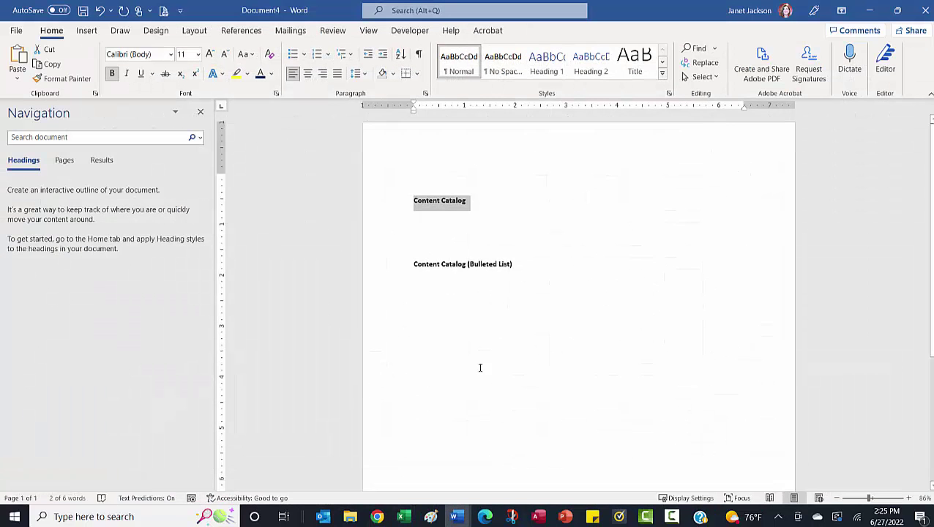
click(469, 207)
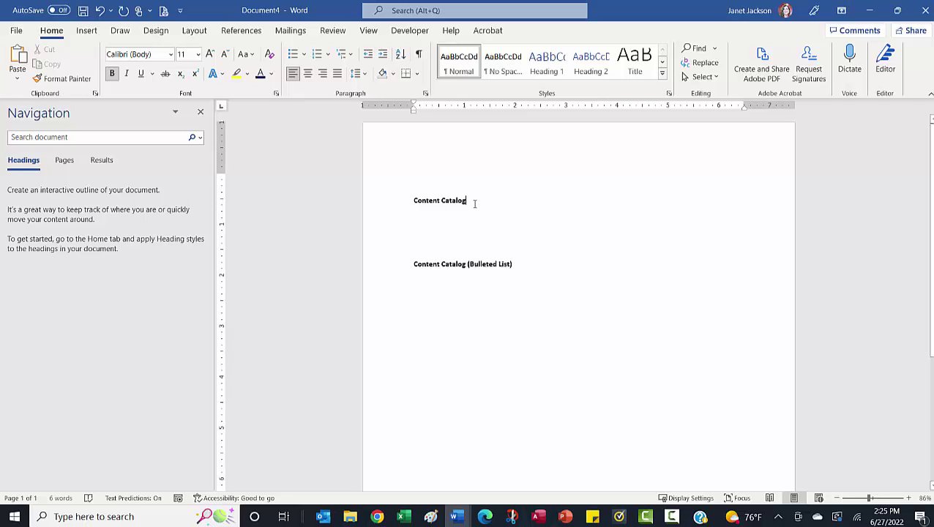
key(Return)
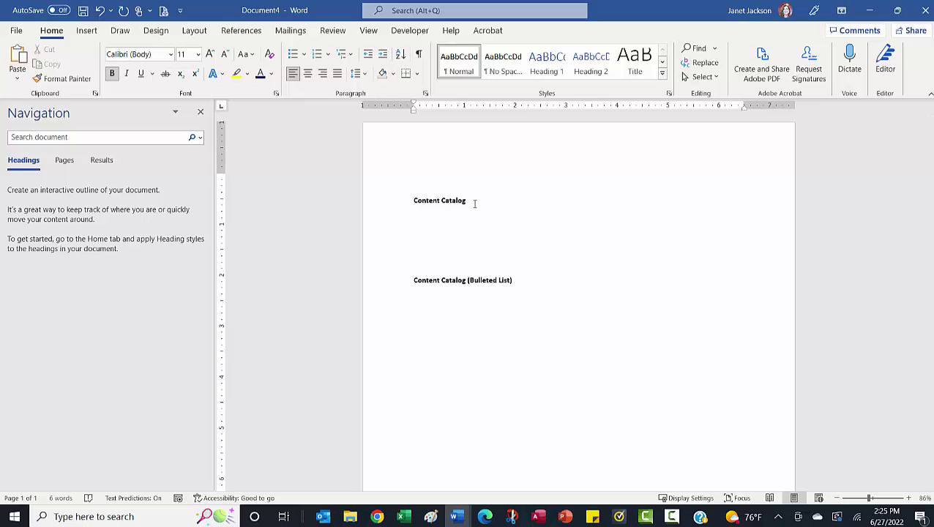
Paste the catalog items Word through Productivity with Keep Text Only, then select them.
click(19, 56)
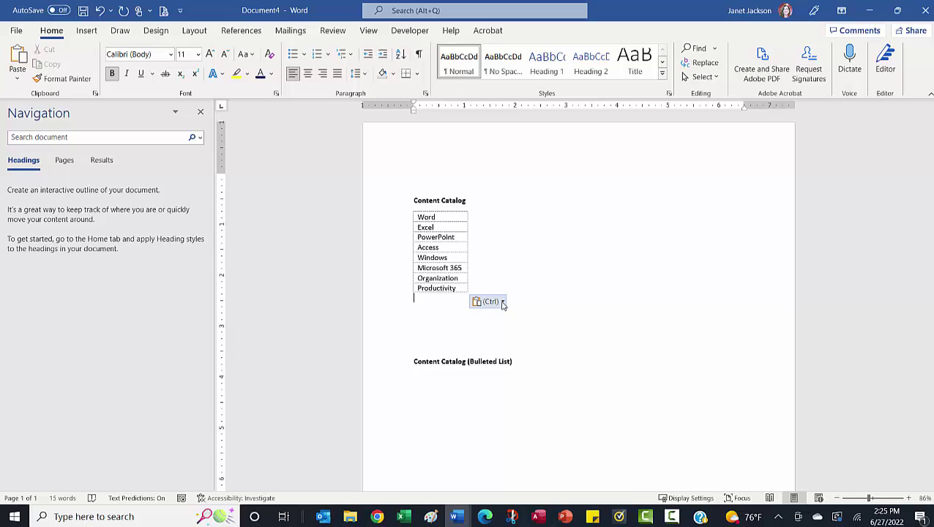
click(502, 302)
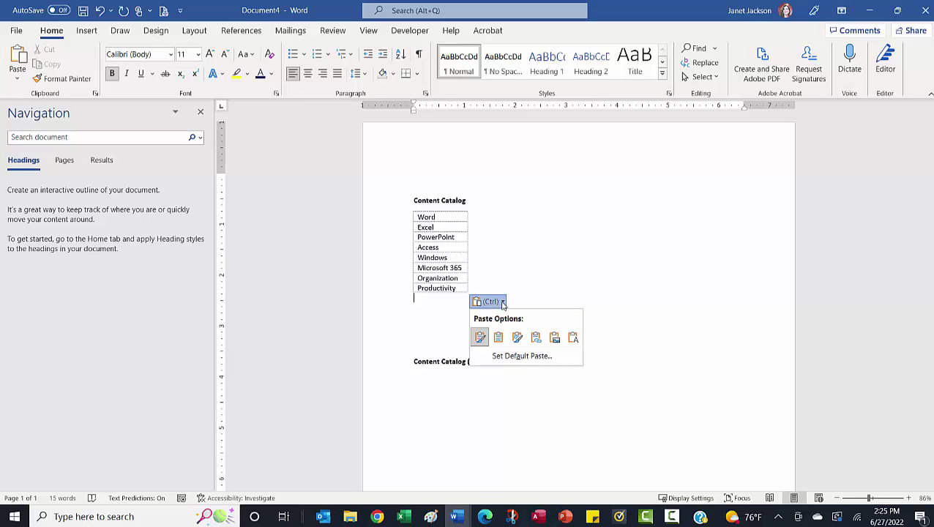
click(573, 338)
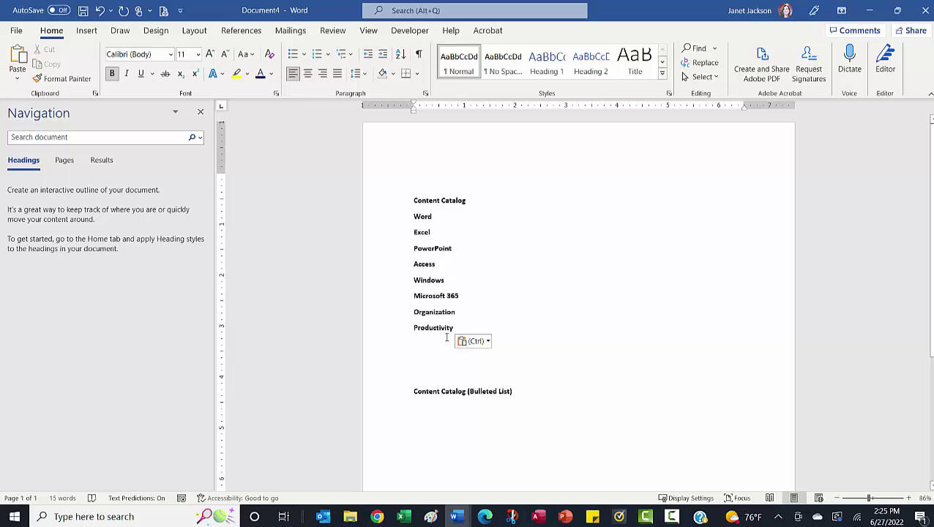
drag(455, 328, 401, 223)
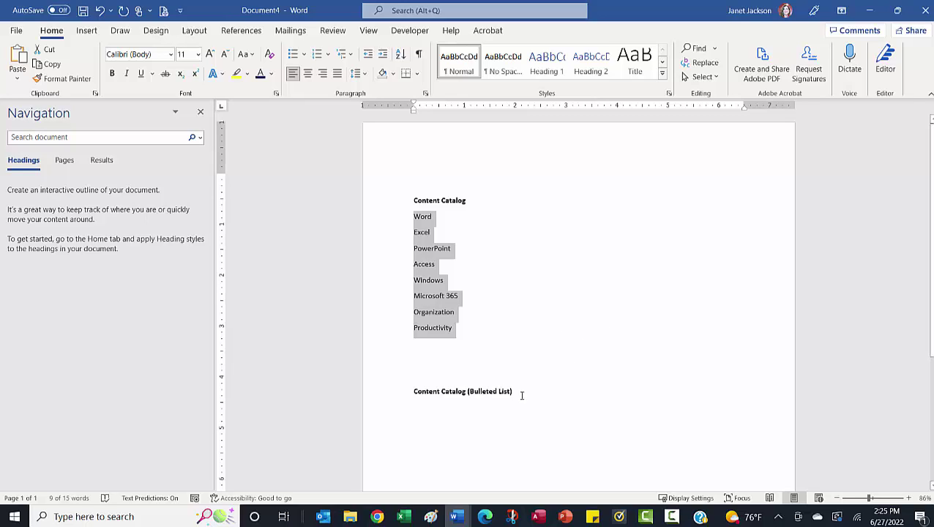
Start a bullet under the Content Catalog (Bulleted List) heading by typing *.
scroll(524, 362, down, 1)
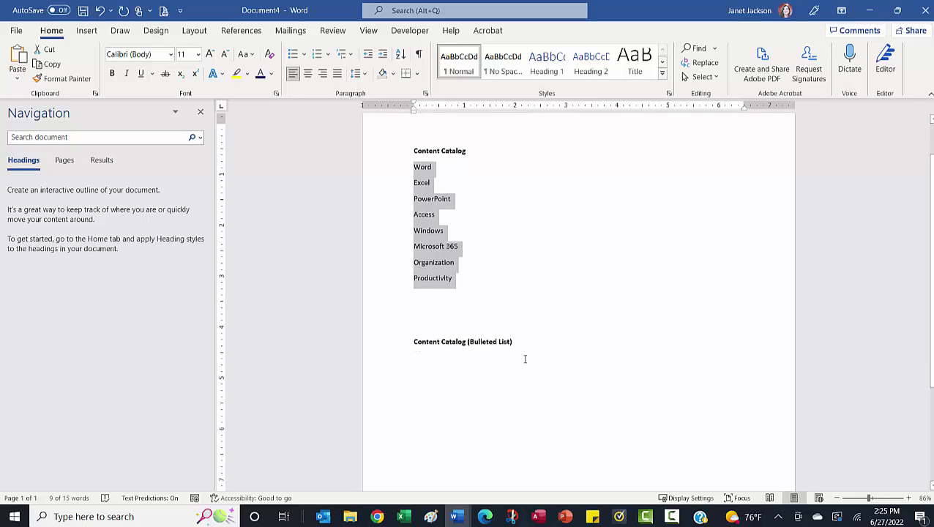
click(436, 358)
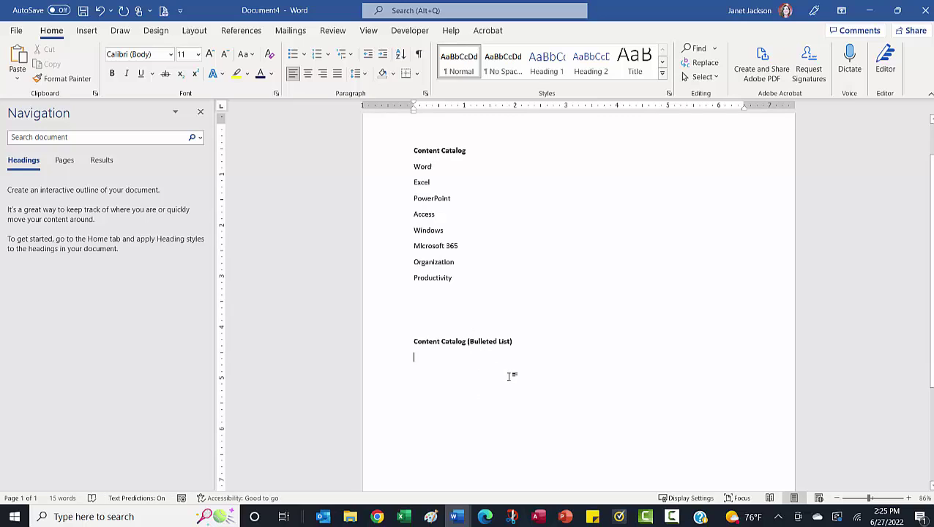
text(*)
scroll(518, 366, up, 1)
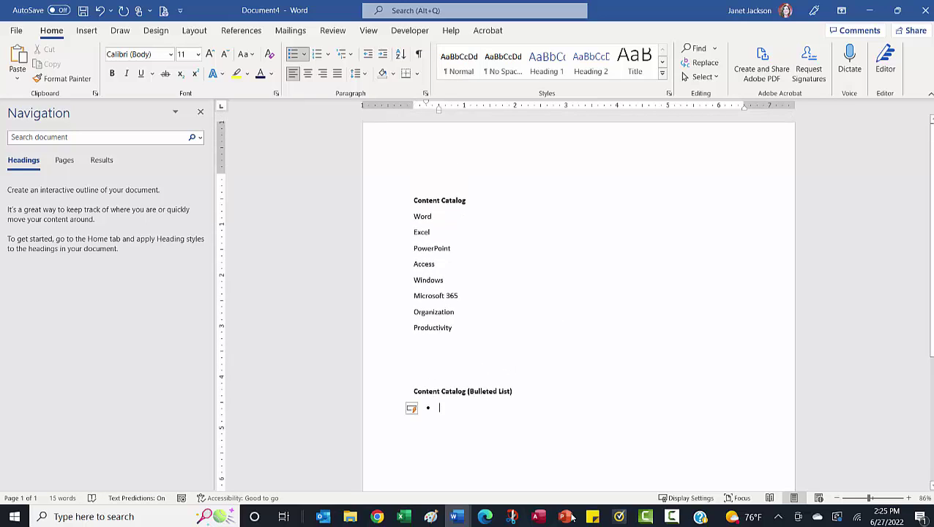
scroll(530, 388, down, 1)
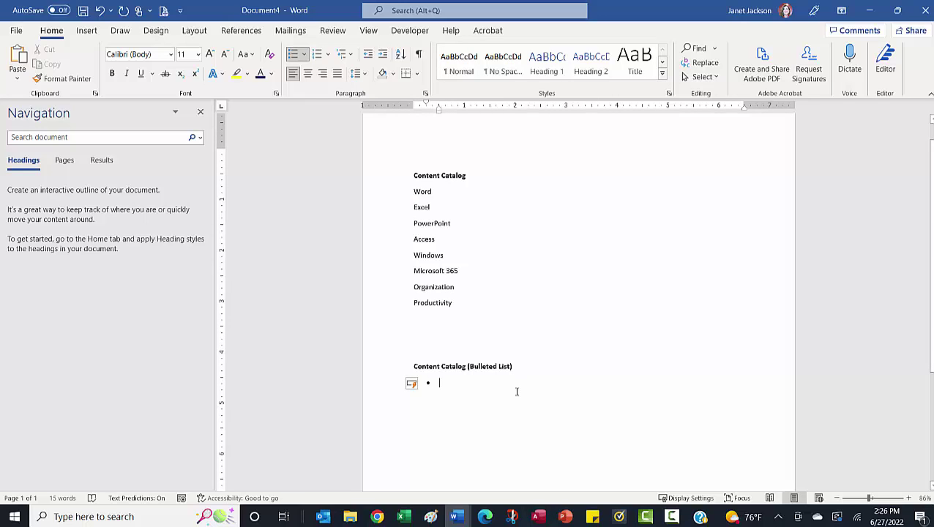
Paste the catalog items with Keep Text Only so Word through Productivity become bullets.
click(19, 57)
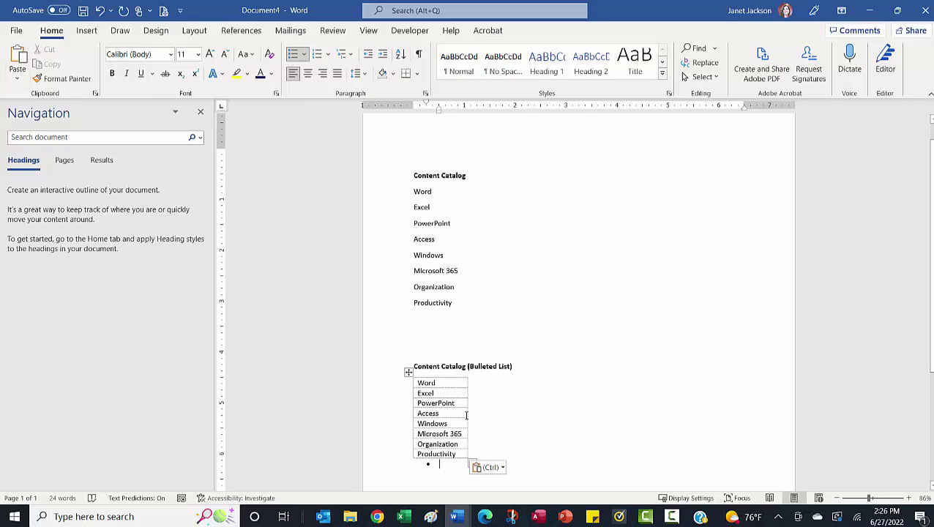
scroll(466, 415, down, 4)
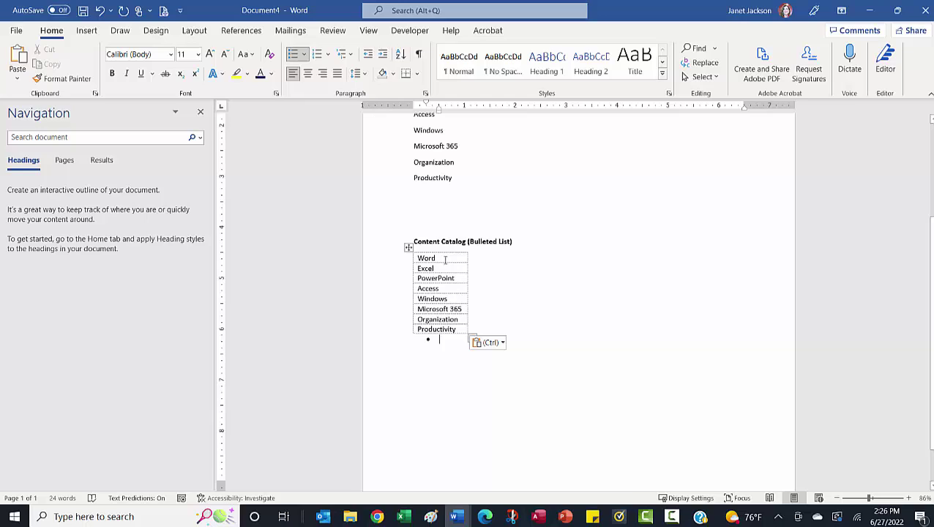
click(503, 344)
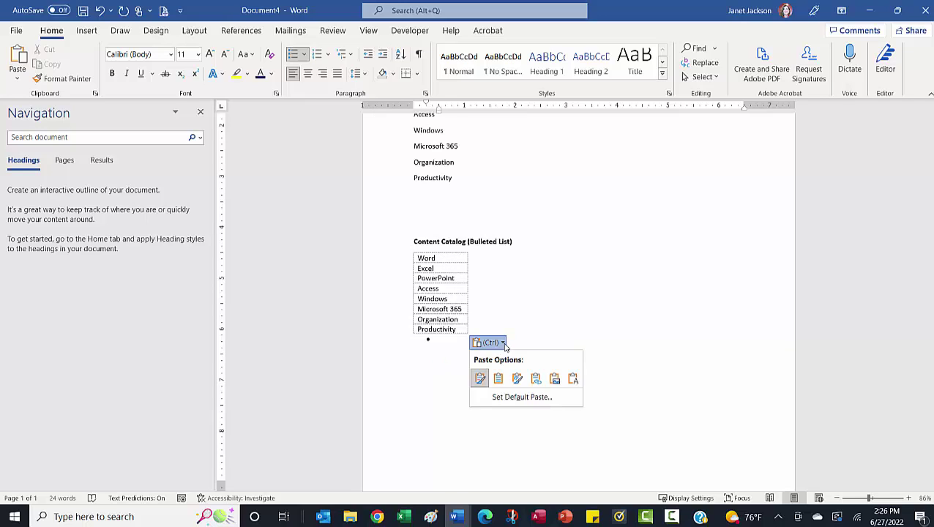
click(569, 377)
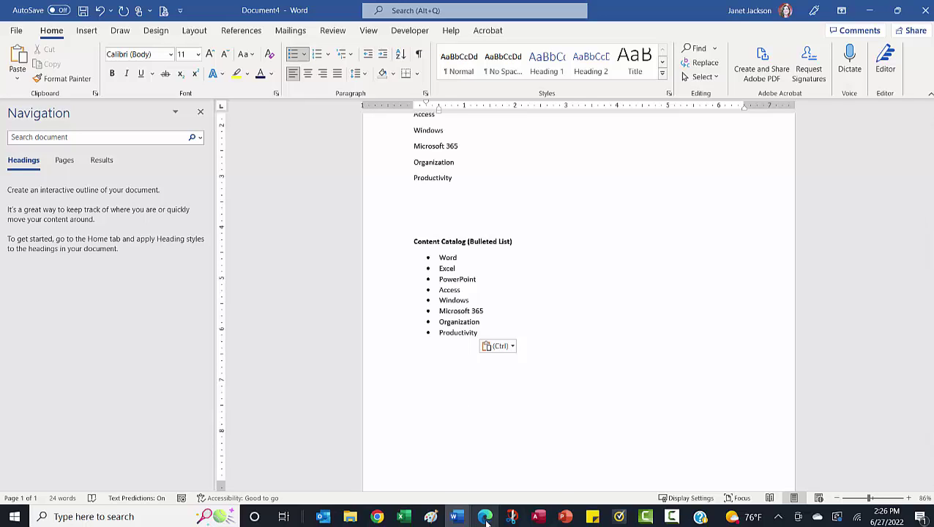
mouse_move(486, 520)
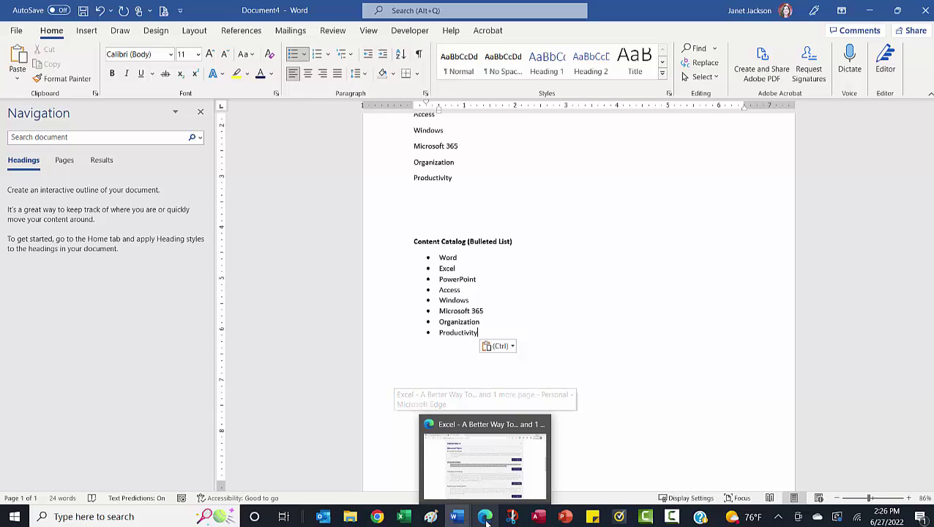
Copy the Advanced Formulas heading and description from the Edge page, then return to Document3.
click(486, 517)
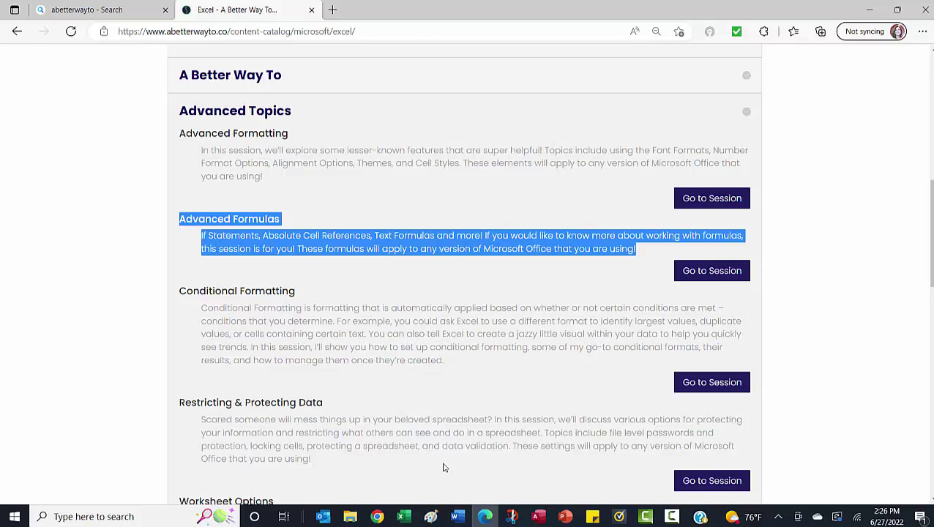
click(376, 239)
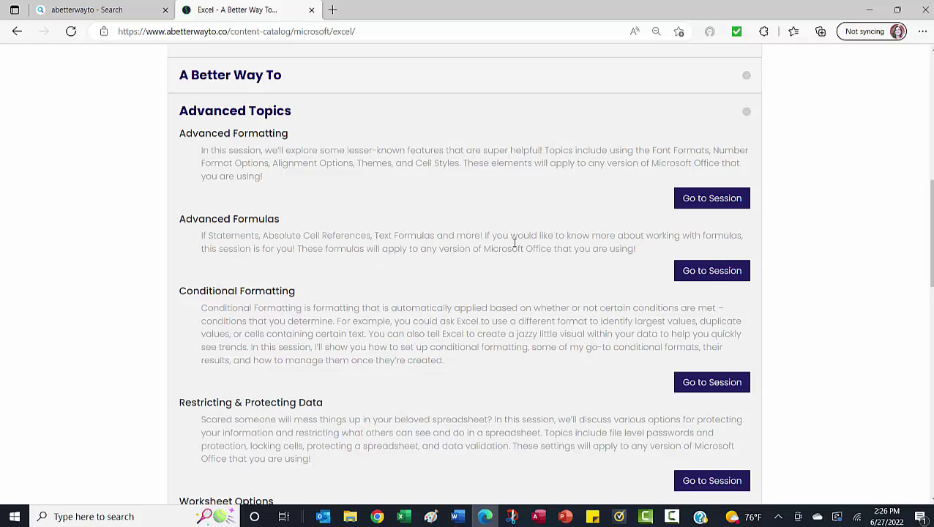
drag(633, 248, 177, 225)
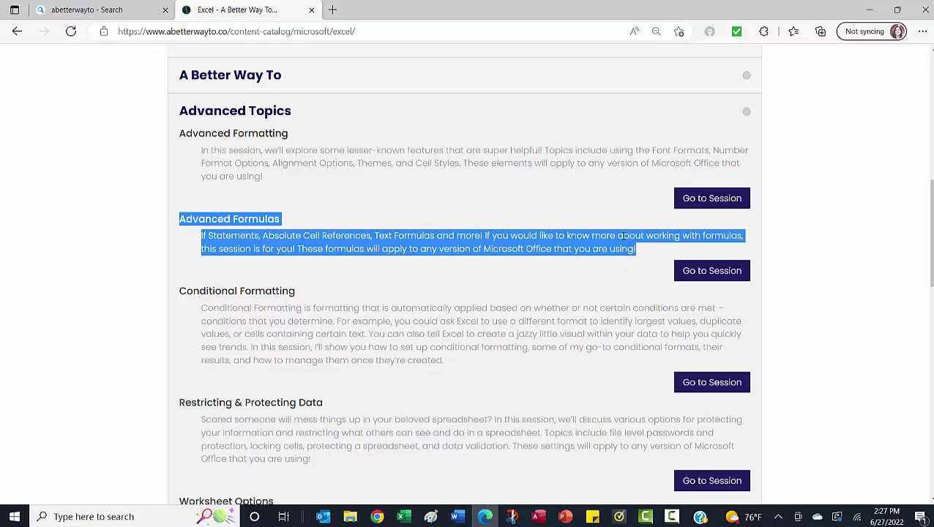
click(643, 249)
drag(642, 249, 179, 230)
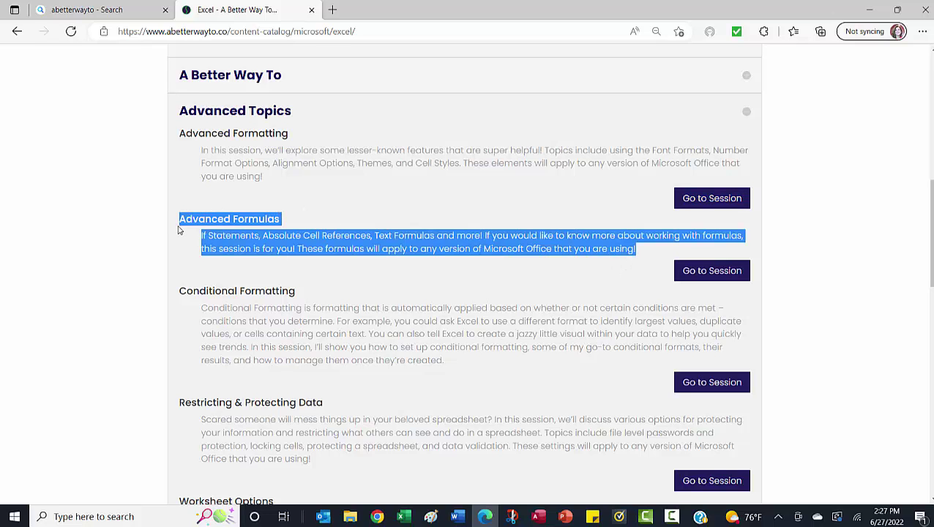
right_click(247, 236)
click(254, 242)
click(456, 516)
click(368, 480)
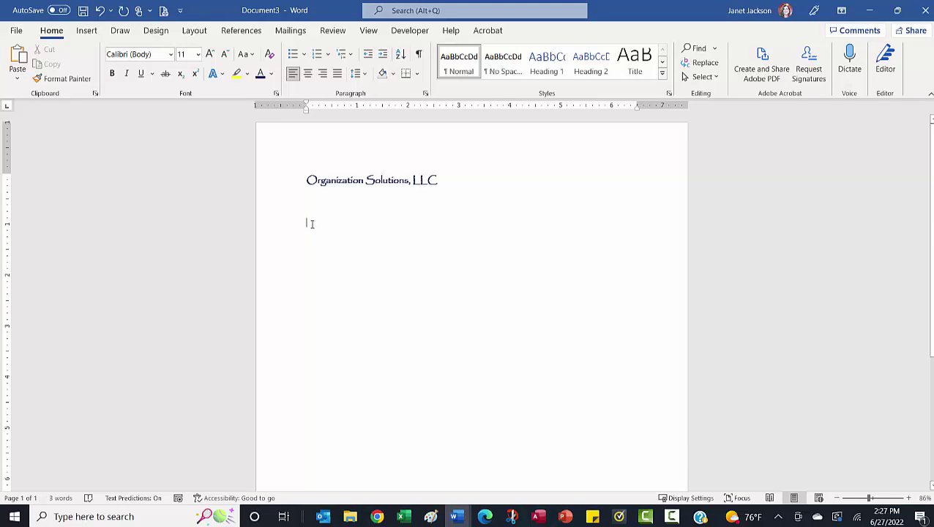
Paste the Advanced Formulas text under Organization Solutions, LLC with Keep Text Only.
click(16, 60)
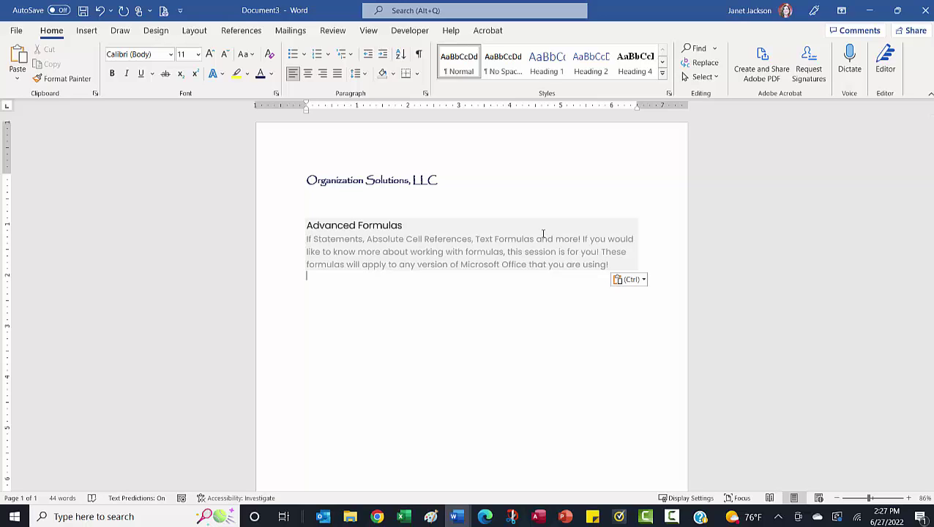
click(641, 286)
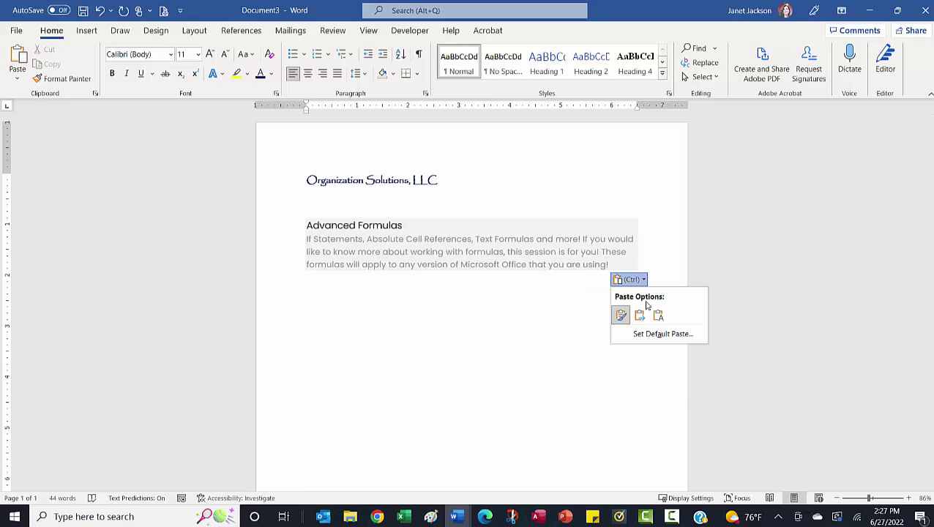
click(659, 316)
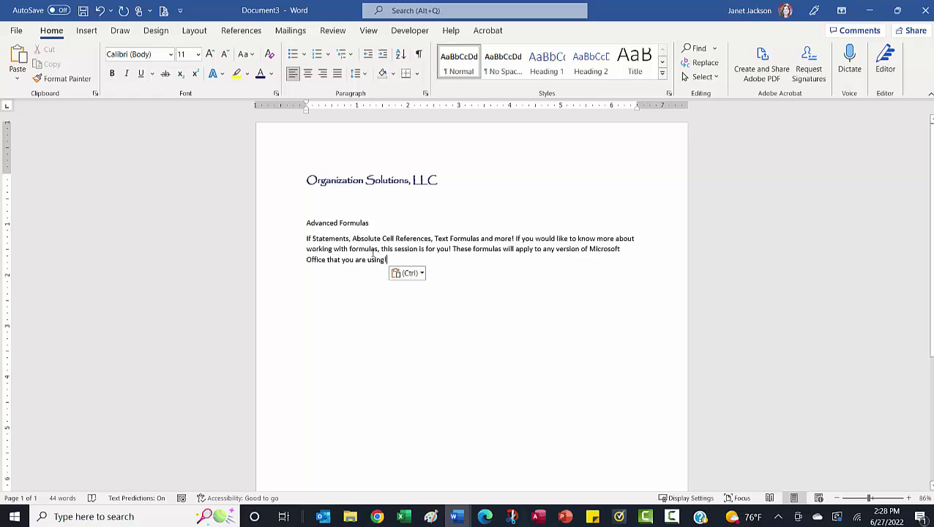
Make the Advanced Formulas heading line bold.
drag(354, 221, 304, 211)
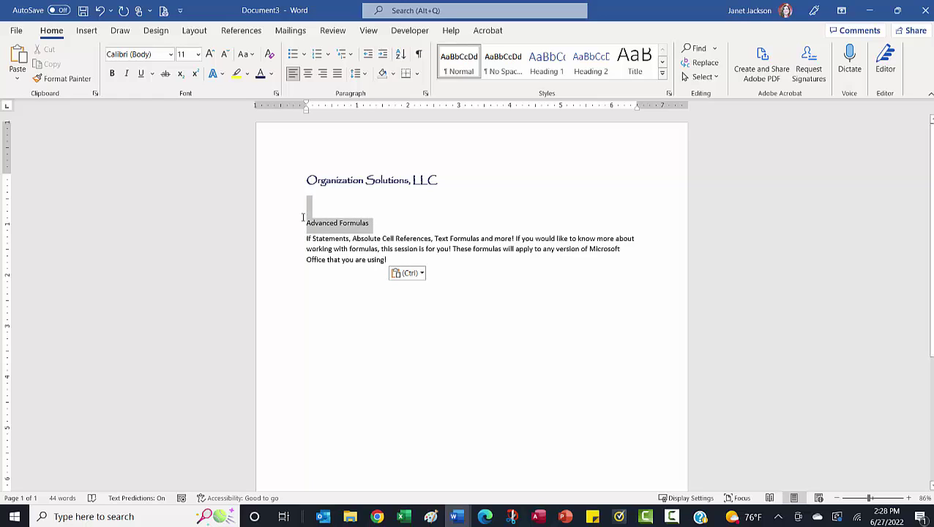
drag(377, 223, 303, 222)
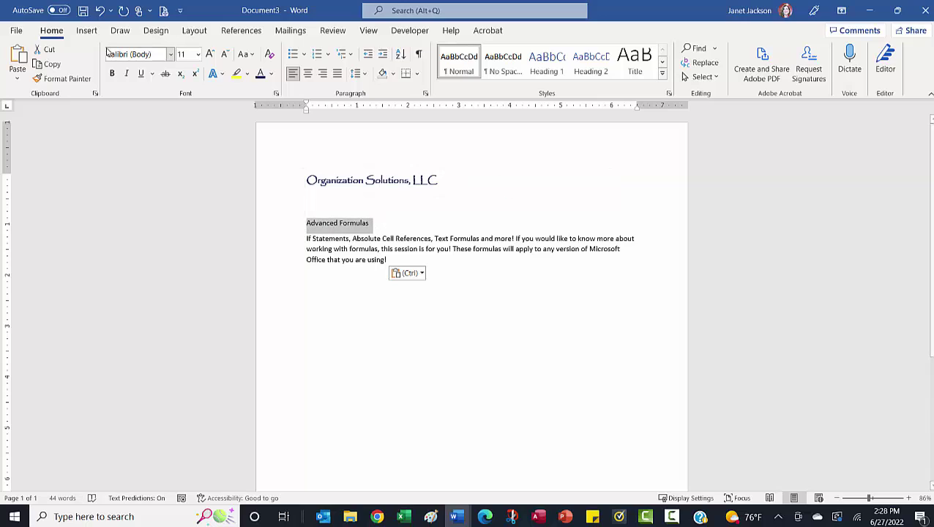
click(112, 74)
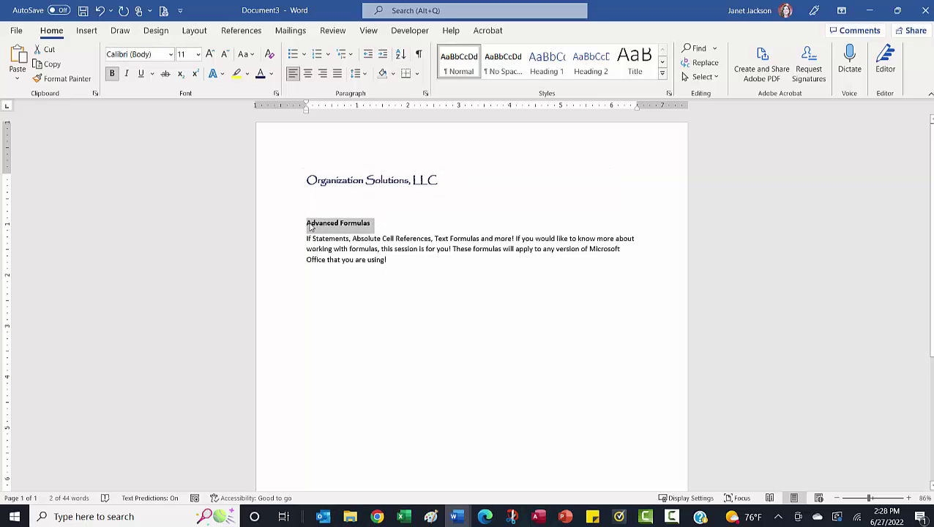